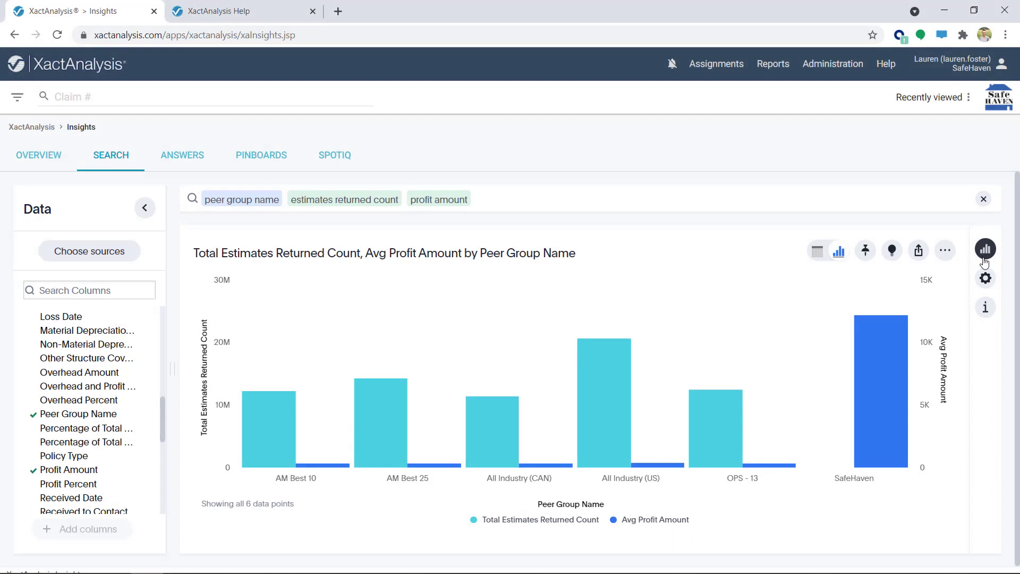
Step: Try line and pie charts, then settle on a horizontal bar chart for the peer group results
left_click(985, 250)
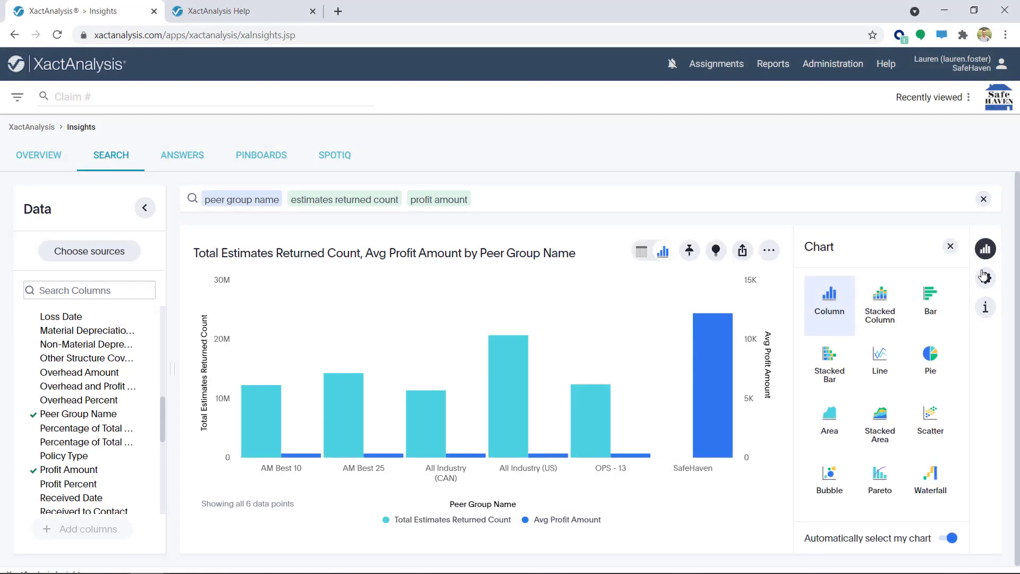
left_click(883, 367)
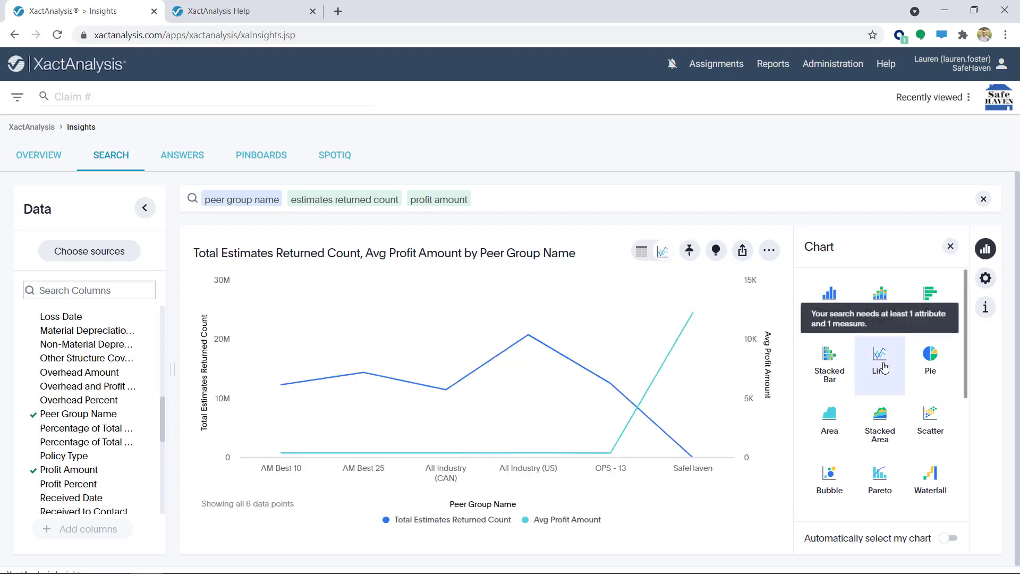
left_click(924, 365)
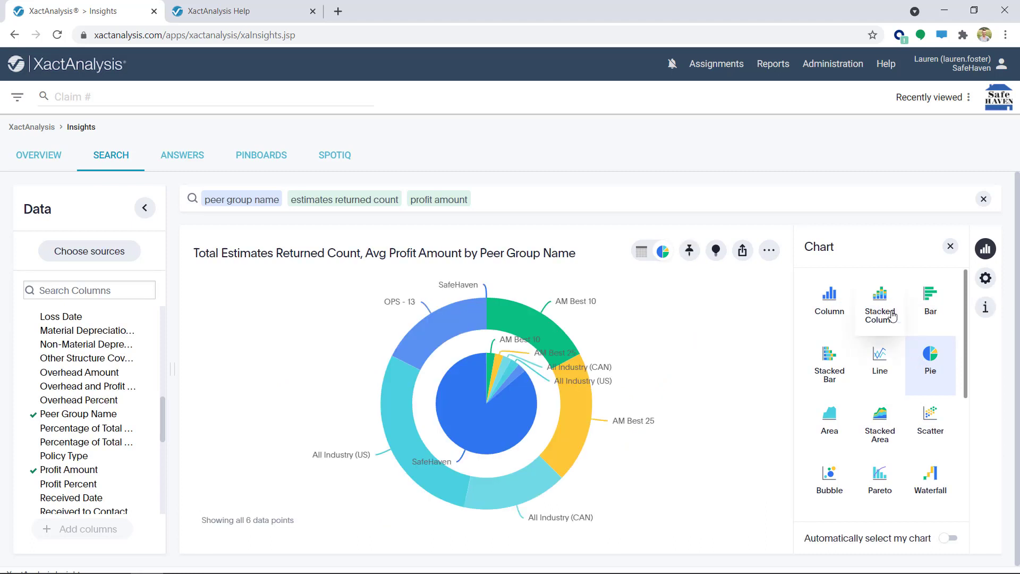
left_click(935, 311)
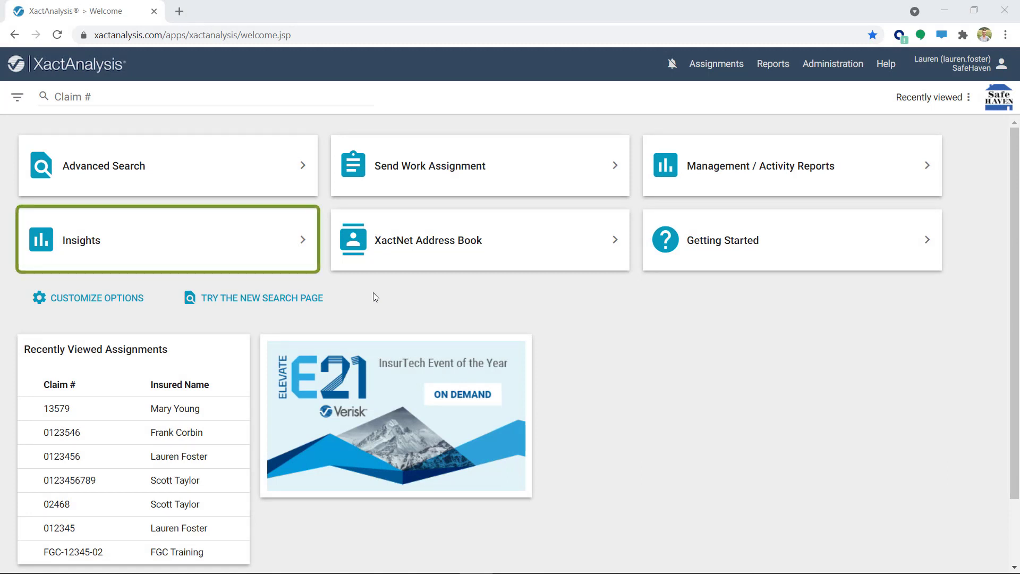
Step: Open Insights Search with Industry Claim Data and Industry Line Item Data as sources
left_click(232, 248)
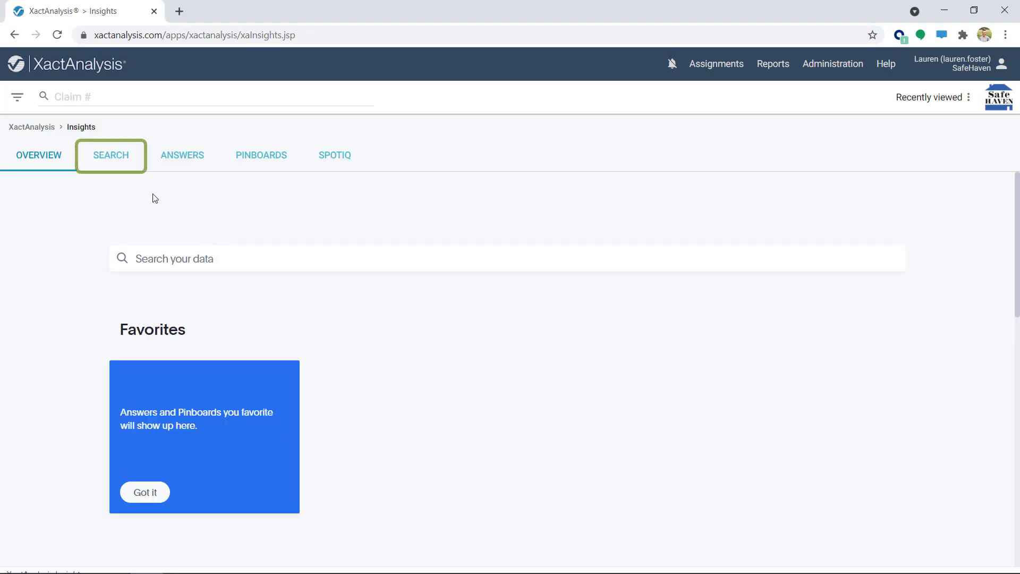
left_click(116, 171)
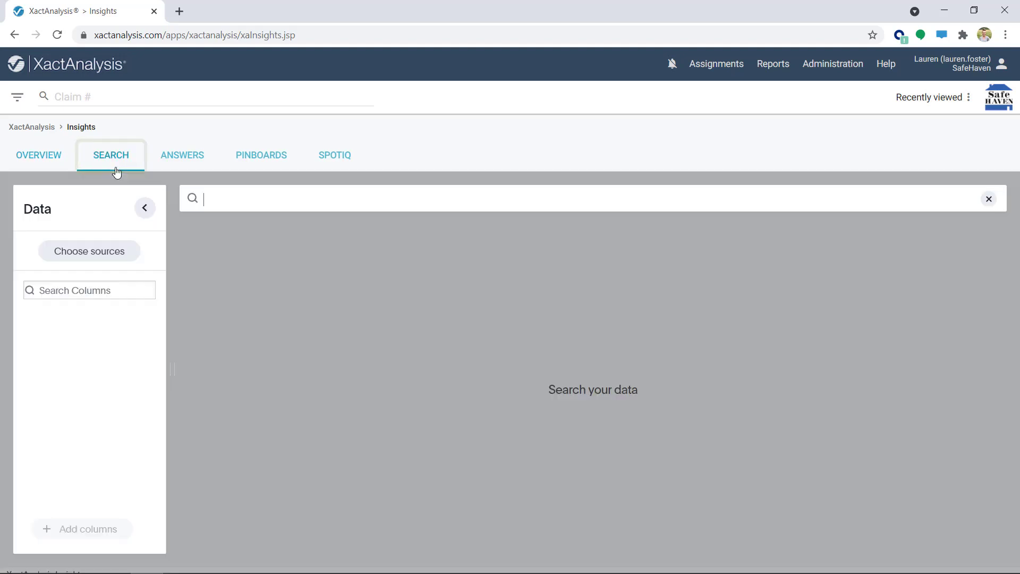
left_click(119, 252)
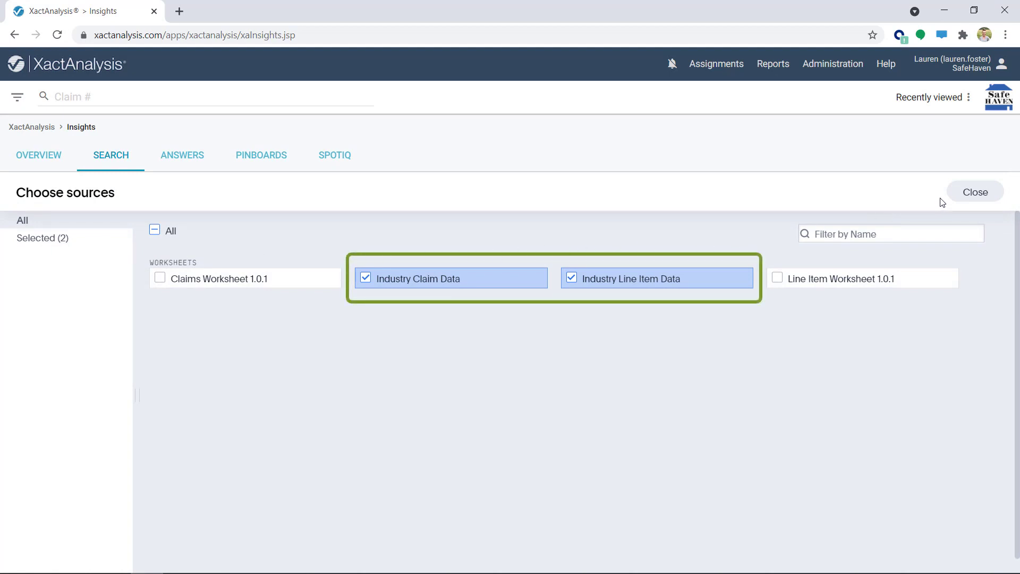
left_click(967, 193)
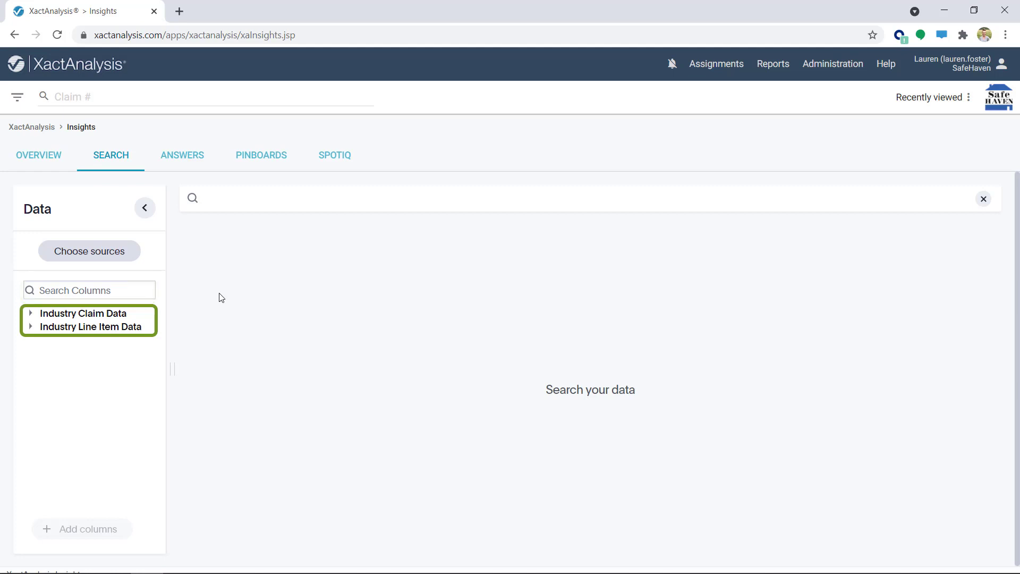
Step: Add Peer Group Name and Estimates Returned Count from Industry Claim Data to the search
left_click(119, 316)
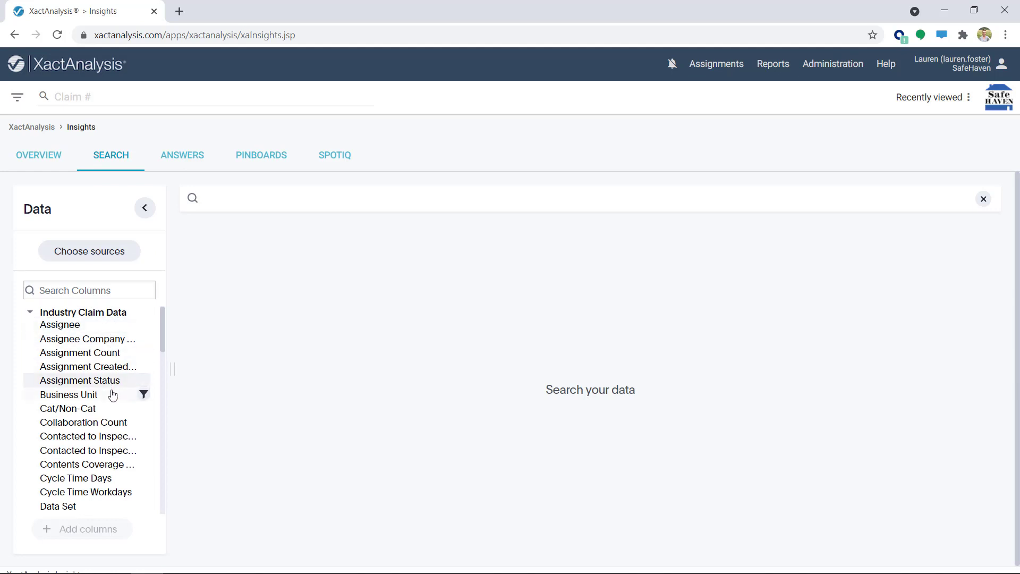
scroll(112, 393, "down", 5)
scroll(113, 394, "down", 2)
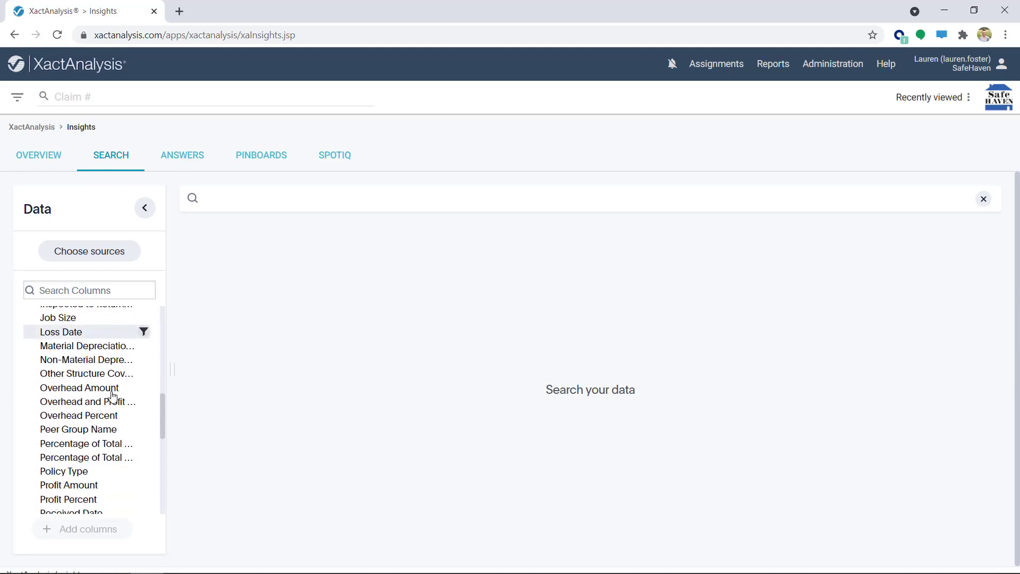
left_click(108, 431)
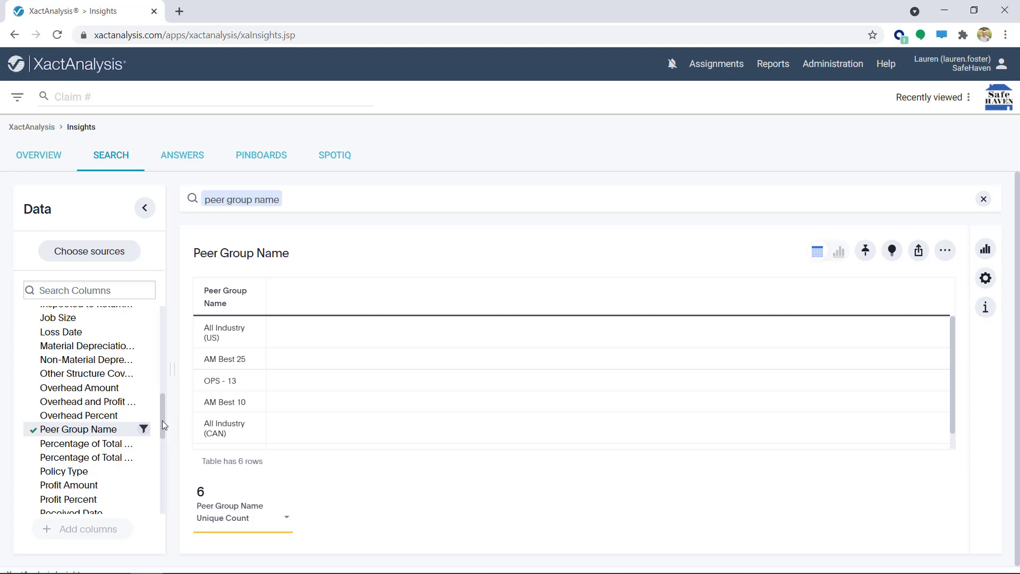
left_click_drag(161, 420, 166, 354)
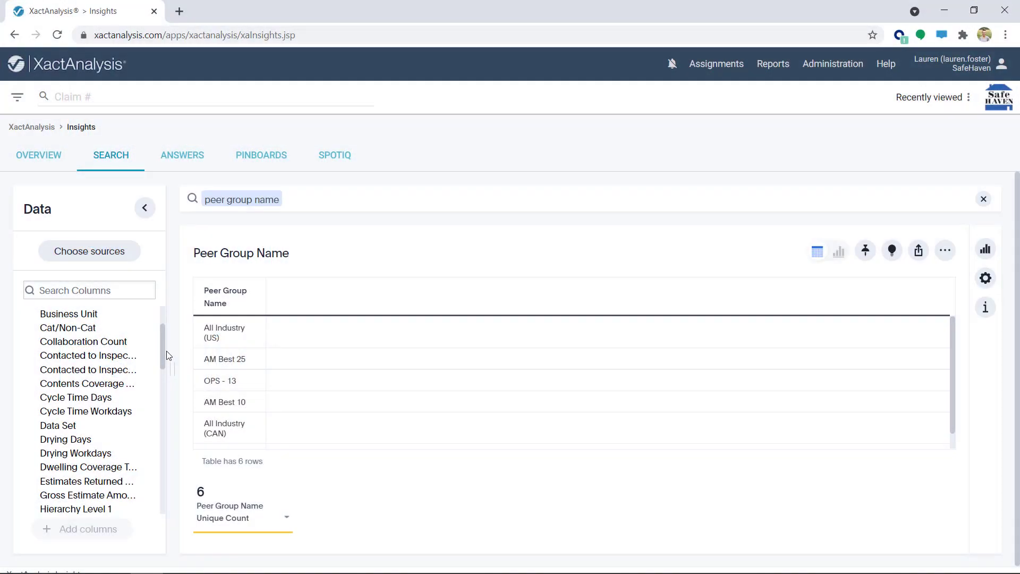
left_click(132, 481)
scroll(132, 403, "down", 3)
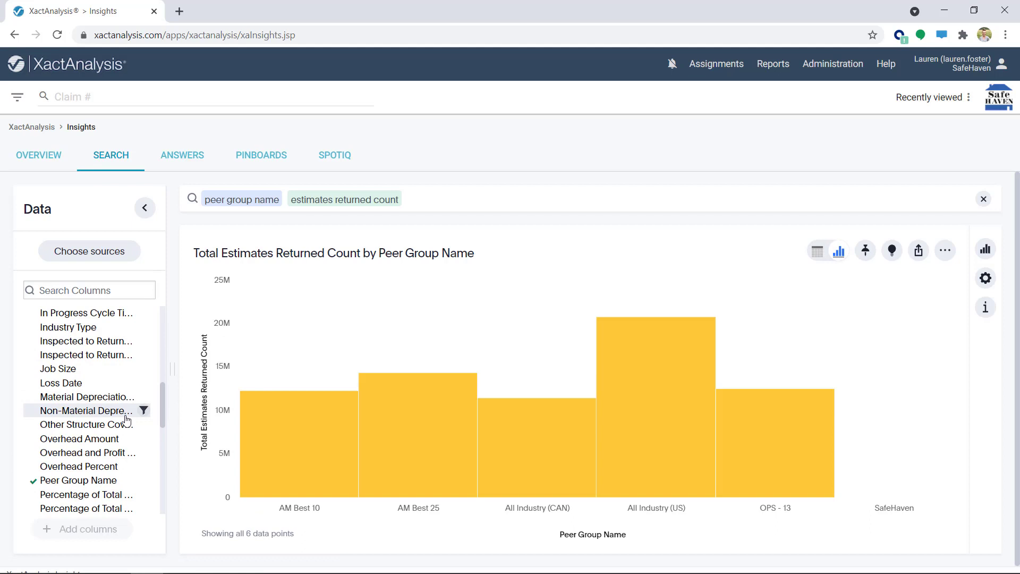
scroll(136, 423, "down", 1)
Step: Add Profit Amount to the search and show the six peer groups as a table
left_click(106, 478)
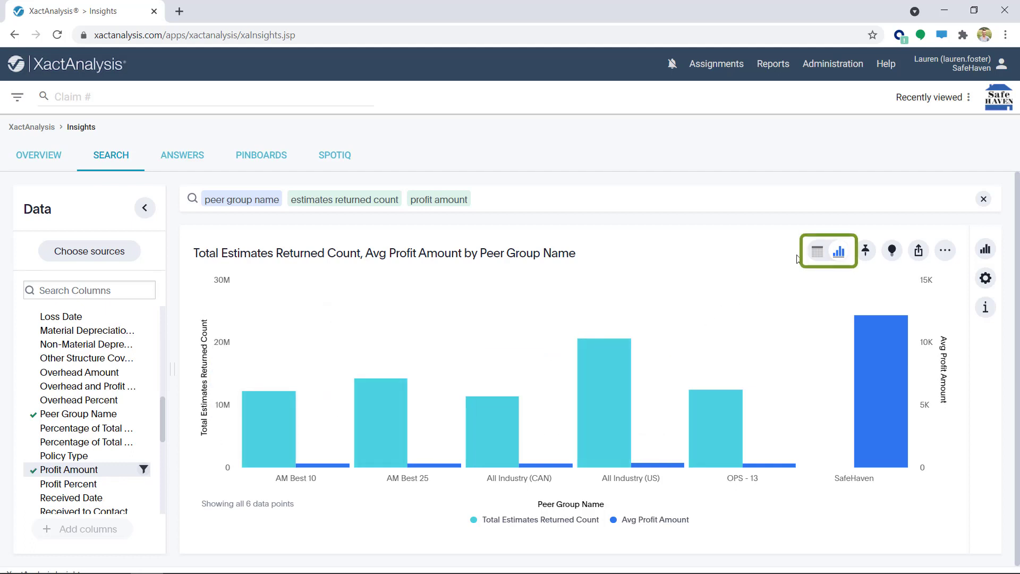
left_click(816, 253)
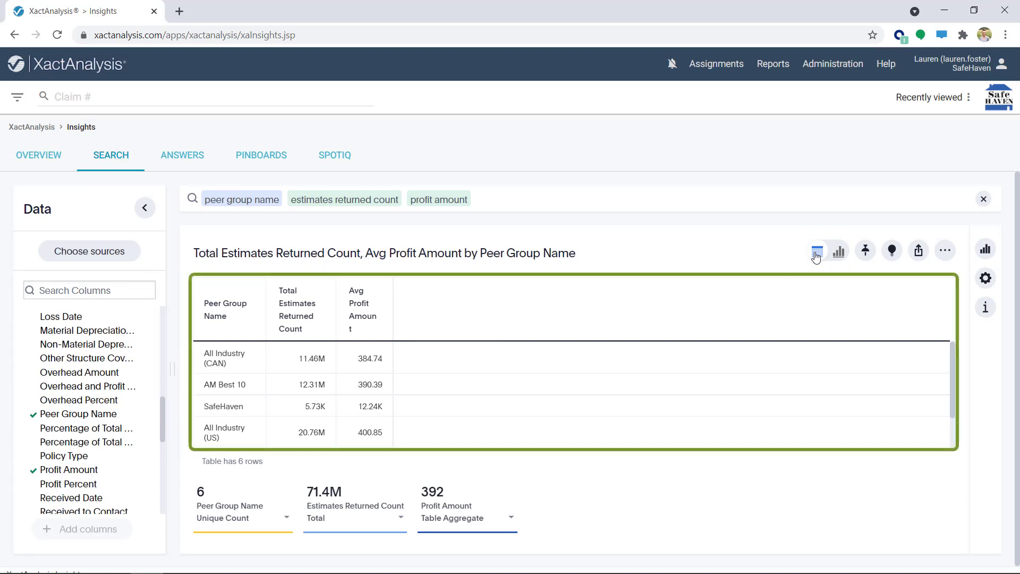
mouse_move(952, 385)
left_mouse_down()
mouse_move(954, 406)
mouse_move(955, 384)
left_mouse_up()
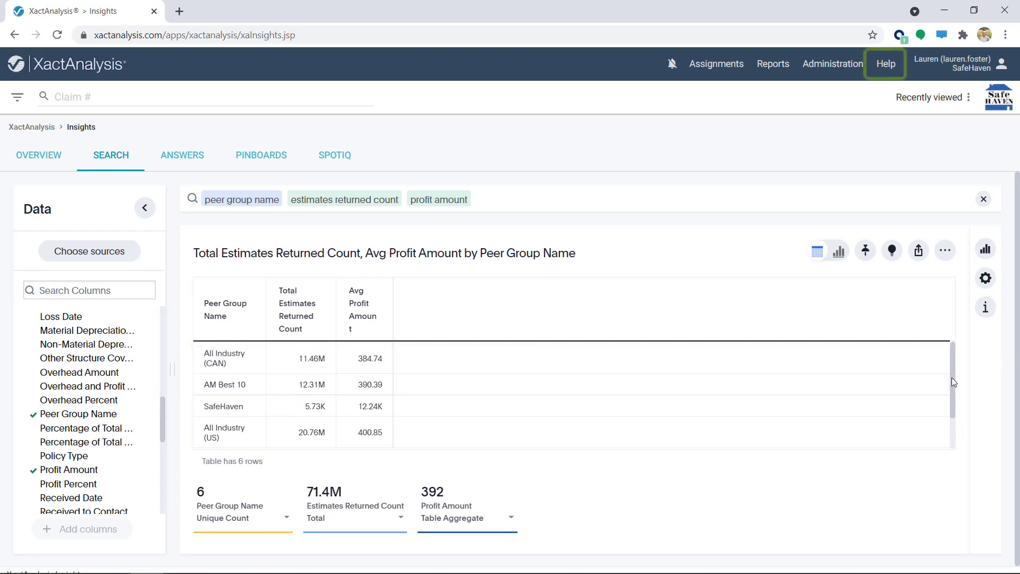
Step: Open the Interactive User's Guide at the Insights Search Industry Data article
left_click(894, 66)
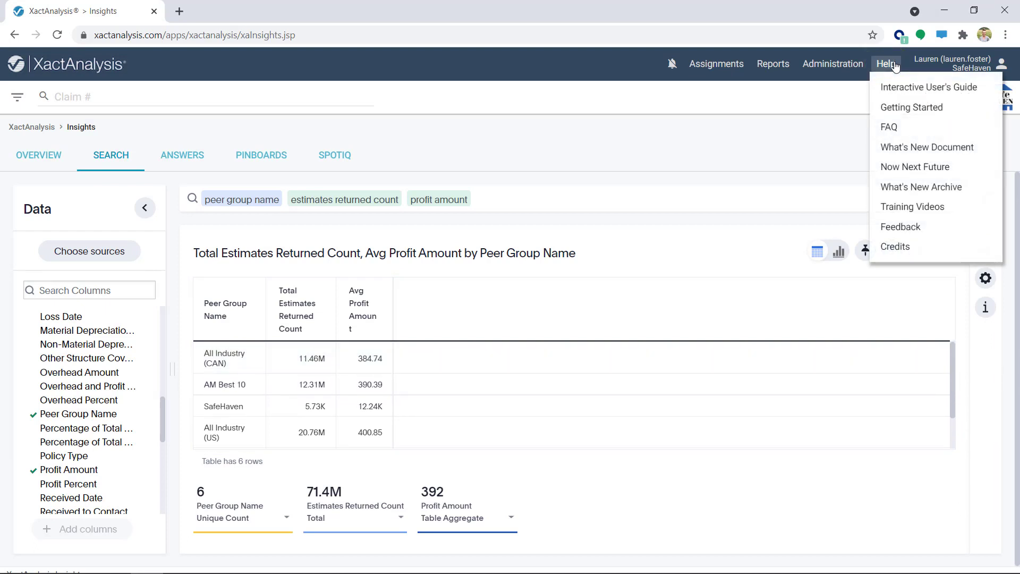
left_click(901, 90)
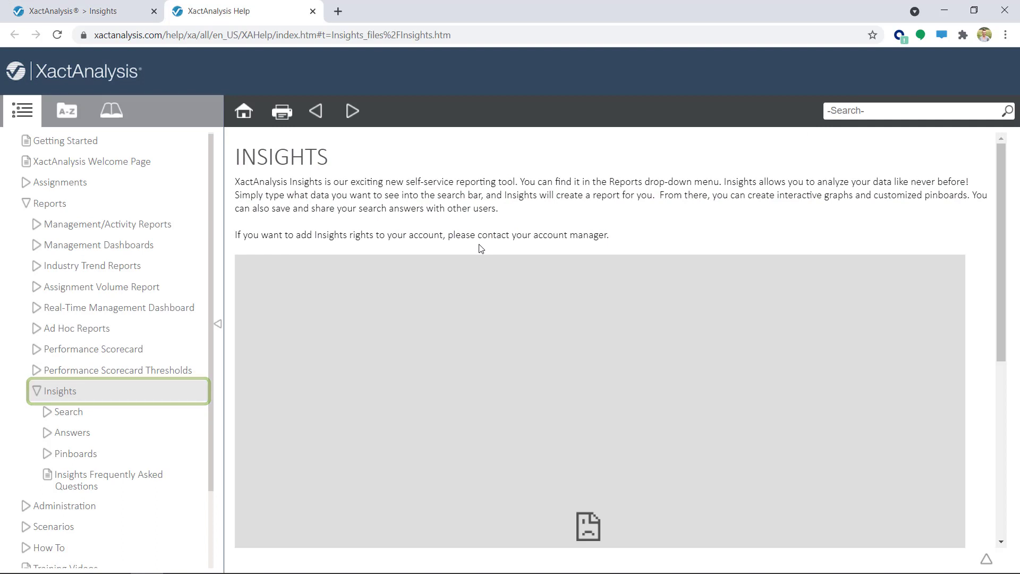
left_click(110, 420)
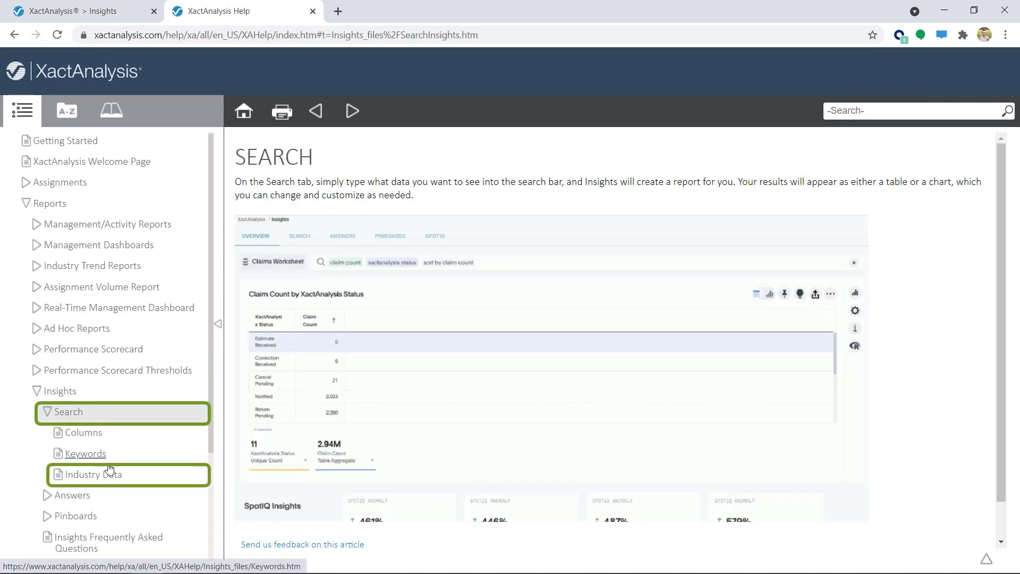
left_click(110, 475)
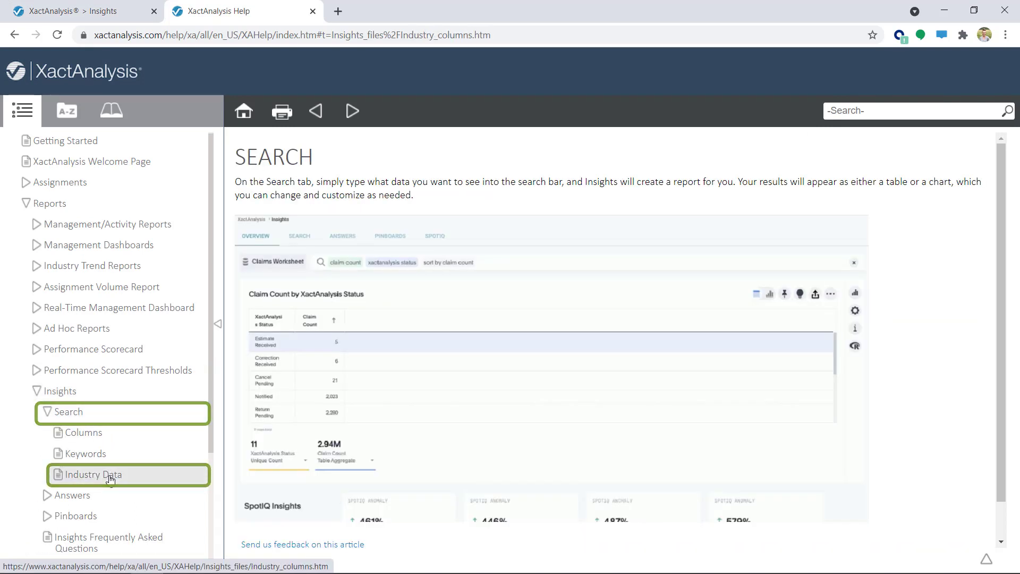